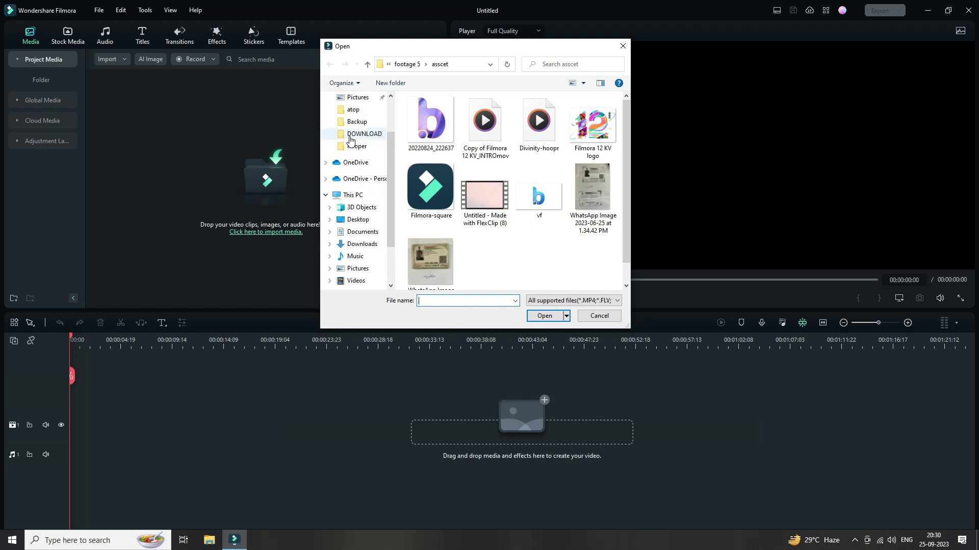
# Step: Import the video "Untitled - Made with FlexClip (11)" from the DOWNLOAD folder into the project media and close the file dialog
pyautogui.scroll(-1, 499, 235)
pyautogui.scroll(-2, 500, 235)
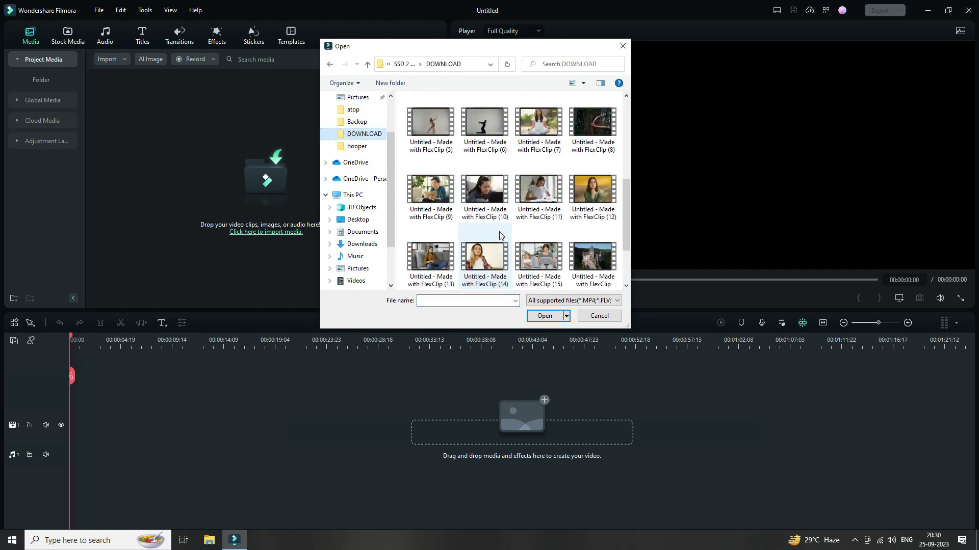
pyautogui.click(535, 192)
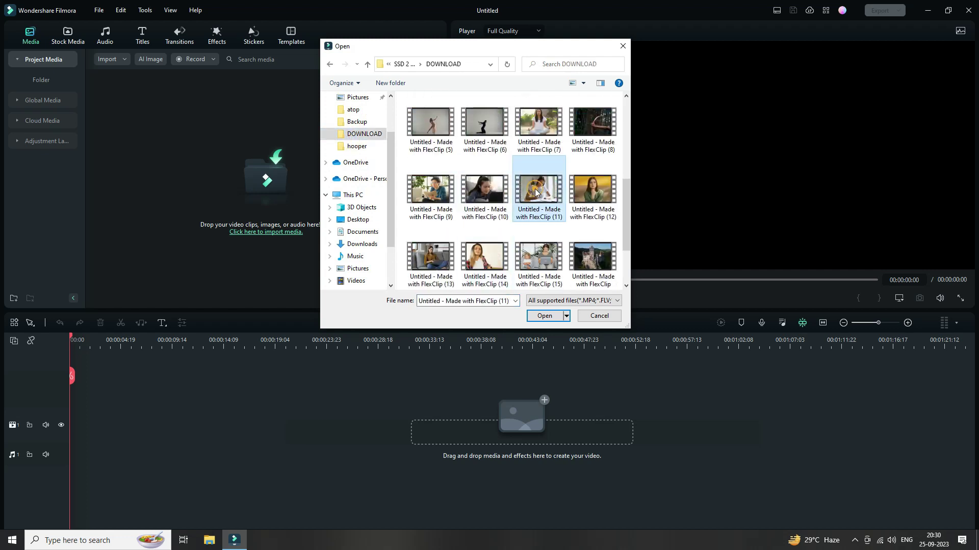
pyautogui.moveTo(536, 189); pyautogui.dragTo(212, 191)
pyautogui.click(599, 317)
# Step: Place the imported clip at the start of the video track, keep the 1920 x 1080 23.97fps project settings, and preview it briefly
pyautogui.moveTo(173, 109); pyautogui.dragTo(68, 424)
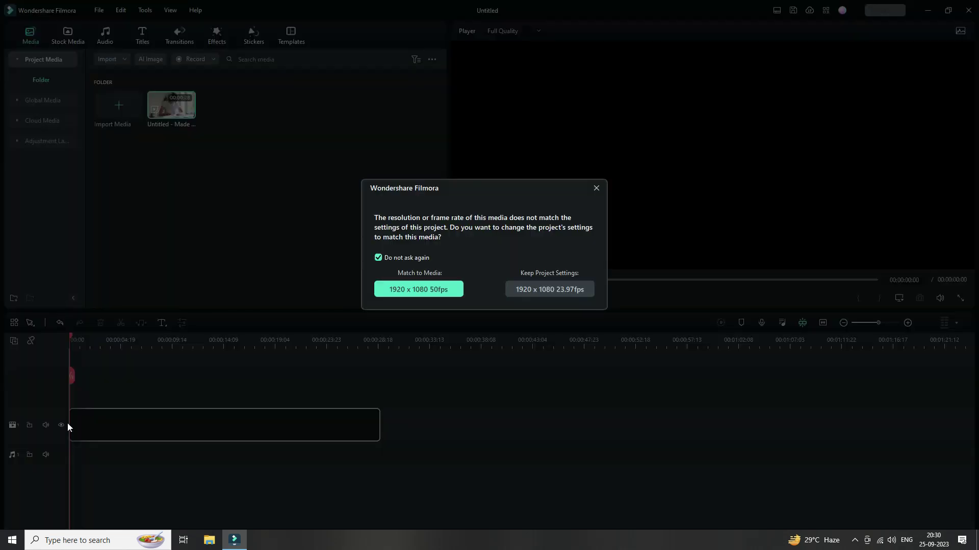
pyautogui.click(536, 293)
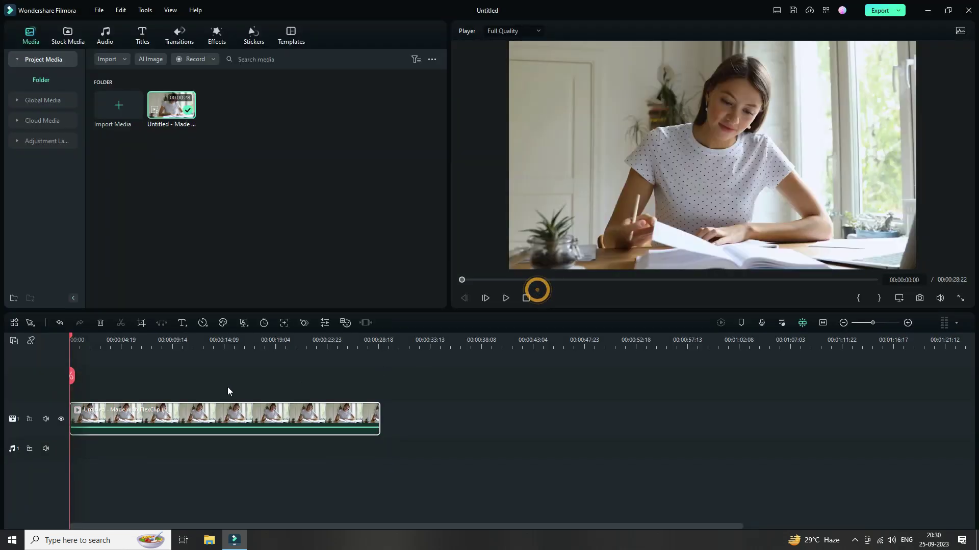
pyautogui.click(502, 298)
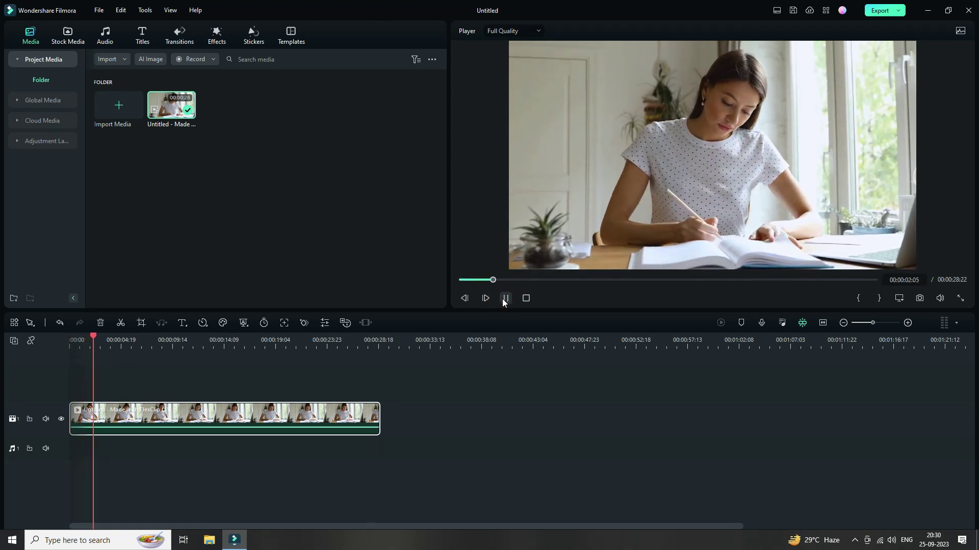
pyautogui.click(503, 299)
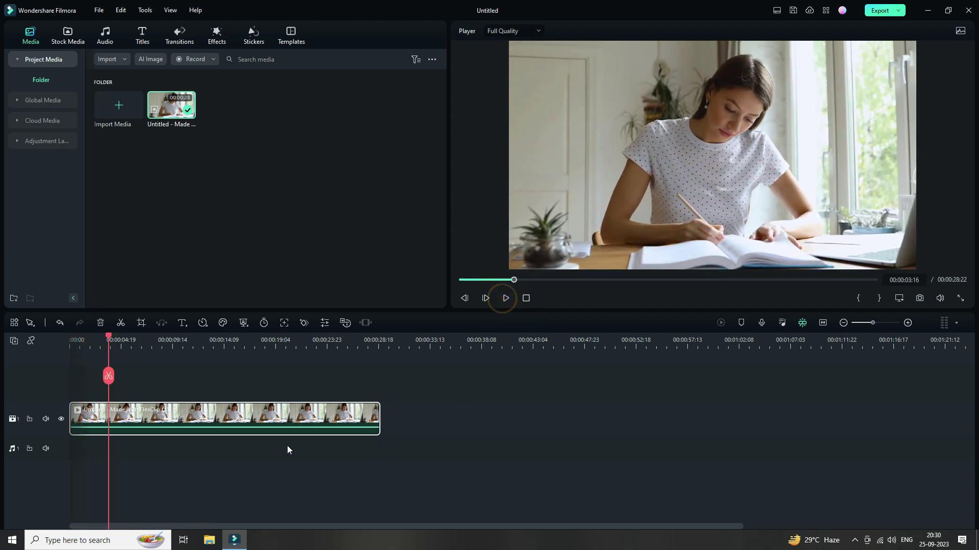
# Step: Apply the "teal and orange (2)" LUT to the clip through its basic color settings
pyautogui.doubleClick(234, 414)
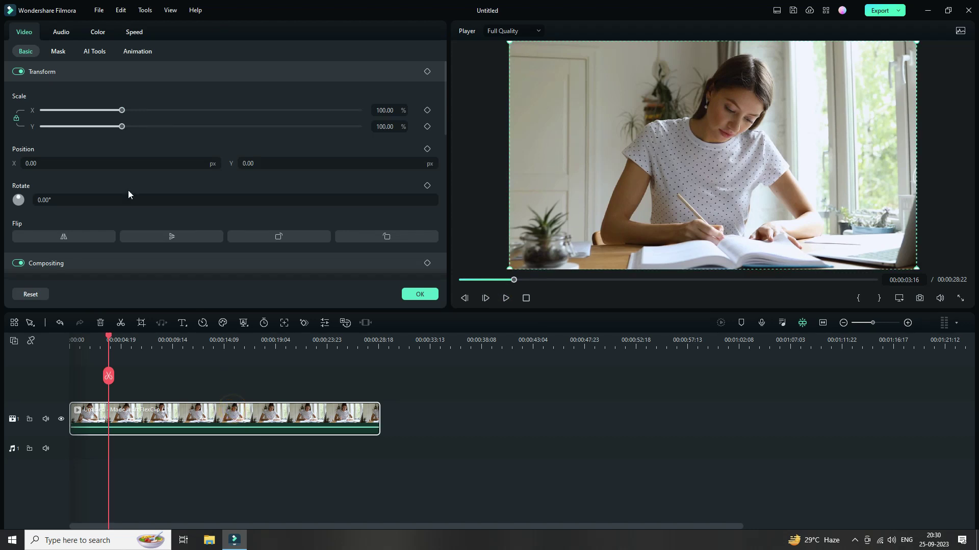
pyautogui.click(97, 32)
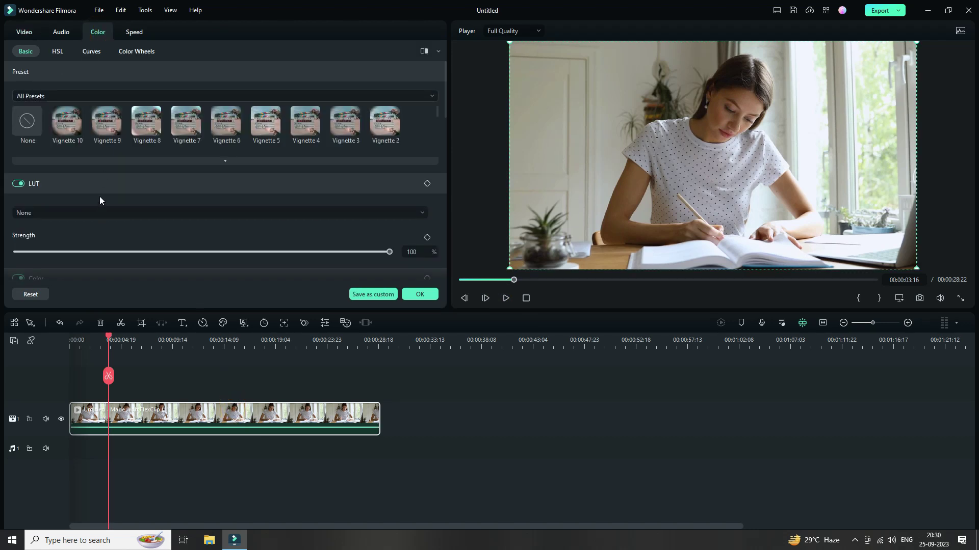
pyautogui.click(97, 212)
pyautogui.click(56, 331)
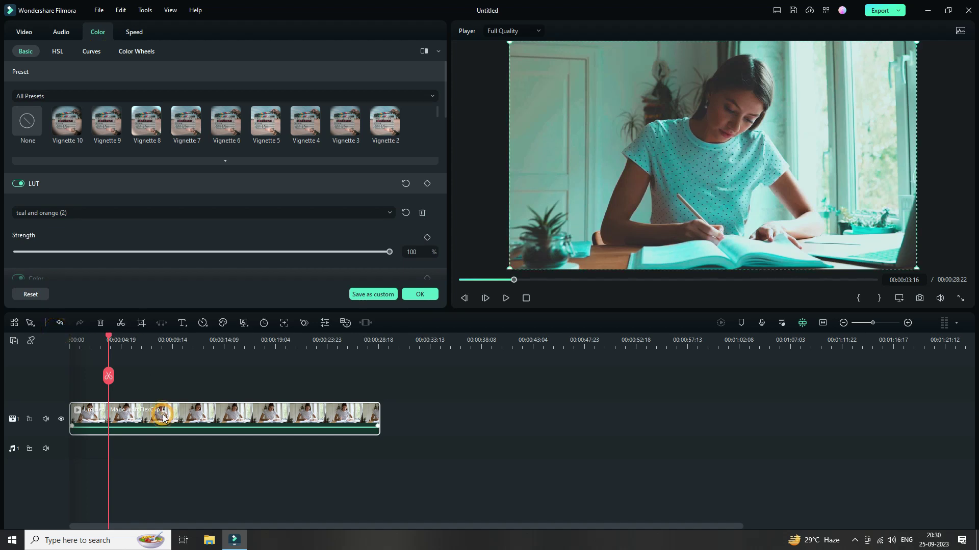
# Step: Lower the clip's vibrance and set its saturation to about 34.43
pyautogui.scroll(-5, 118, 223)
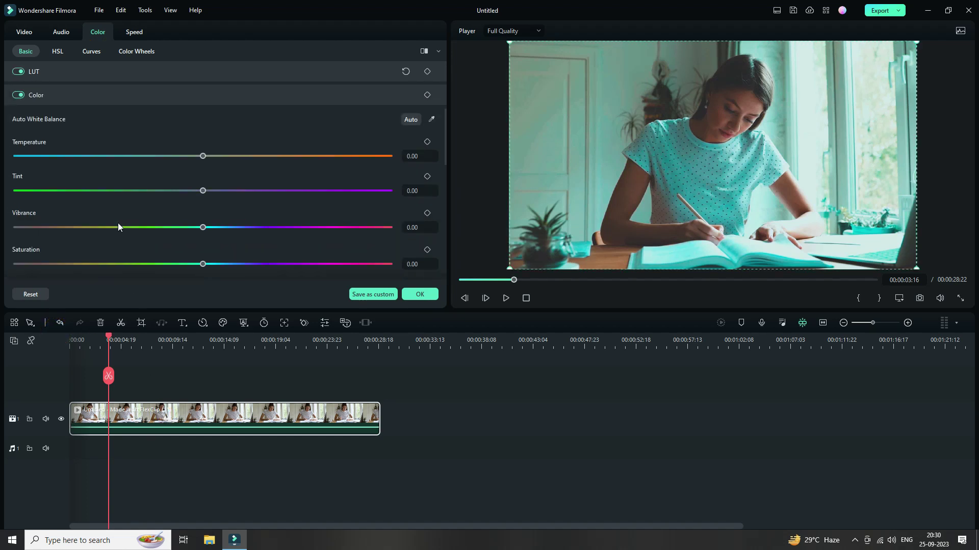
pyautogui.moveTo(202, 228); pyautogui.dragTo(163, 228)
pyautogui.moveTo(228, 269); pyautogui.dragTo(255, 264)
# Step: Set the clip's exposure to about -8.47, brightness to about -7.12 and contrast to about 10.93
pyautogui.scroll(-3, 211, 246)
pyautogui.moveTo(203, 177)
pyautogui.mouseDown()
pyautogui.moveTo(179, 179)
pyautogui.moveTo(188, 183)
pyautogui.mouseUp()
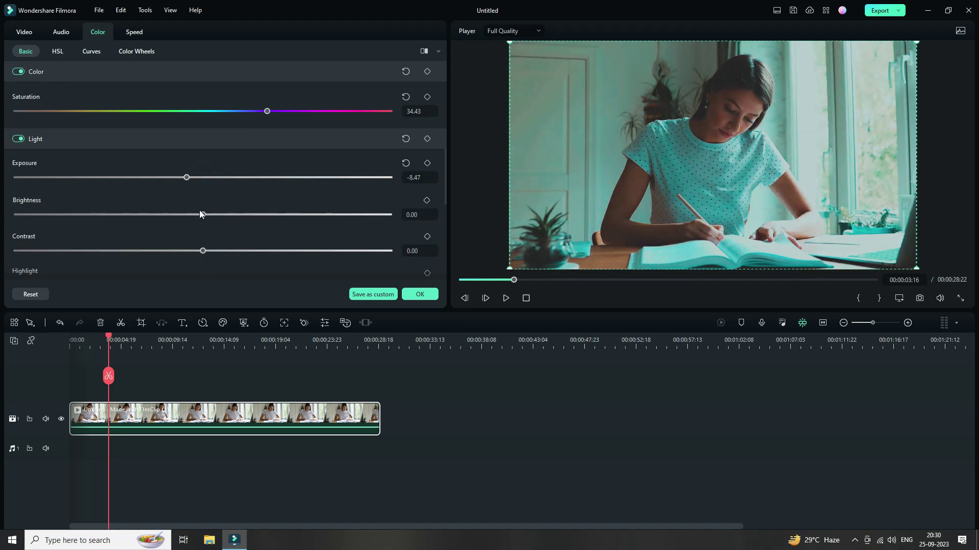
pyautogui.moveTo(195, 218); pyautogui.dragTo(223, 253)
# Step: Set highlight to about -19.67, shadow to -22.95 and white to 27.60, lower black, and accept the color adjustments
pyautogui.scroll(-2, 189, 243)
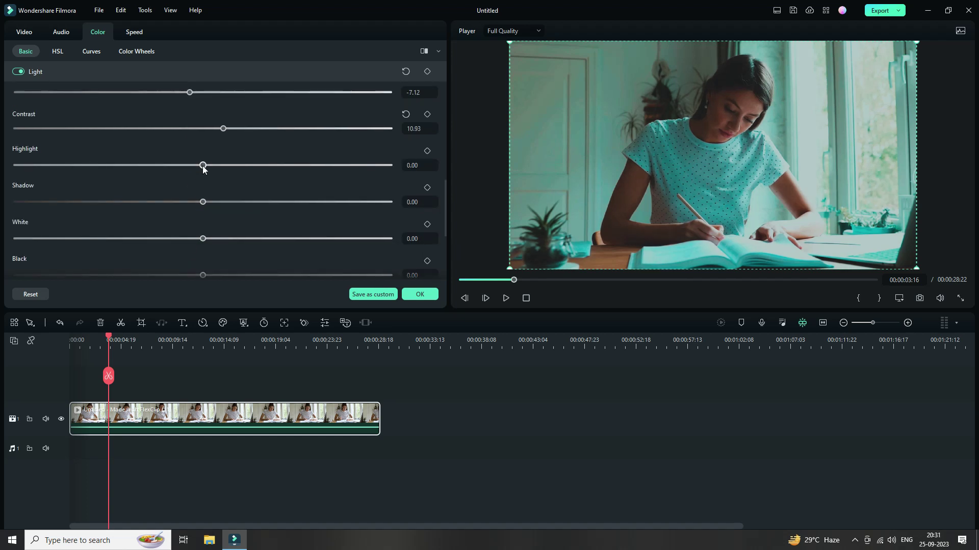
pyautogui.moveTo(201, 168); pyautogui.dragTo(162, 211)
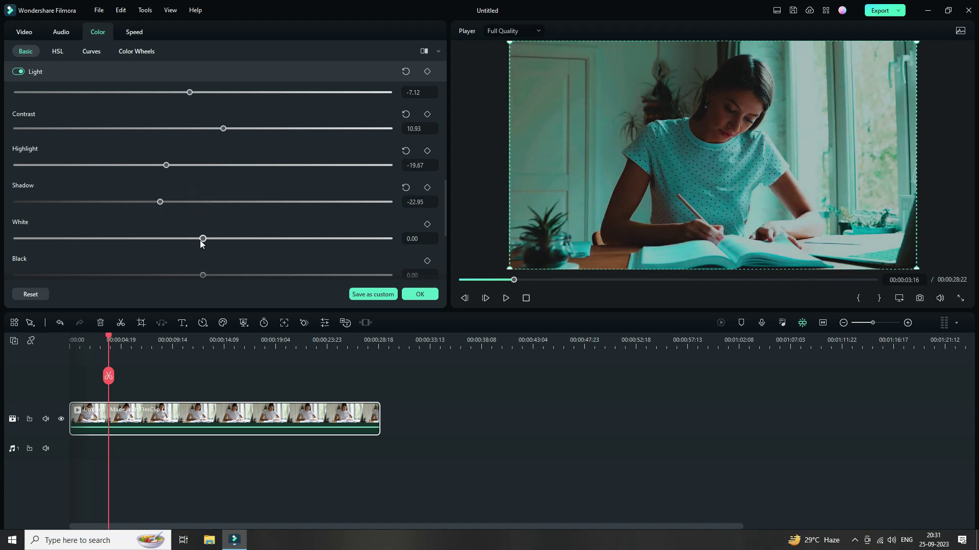
pyautogui.moveTo(202, 238); pyautogui.dragTo(255, 240)
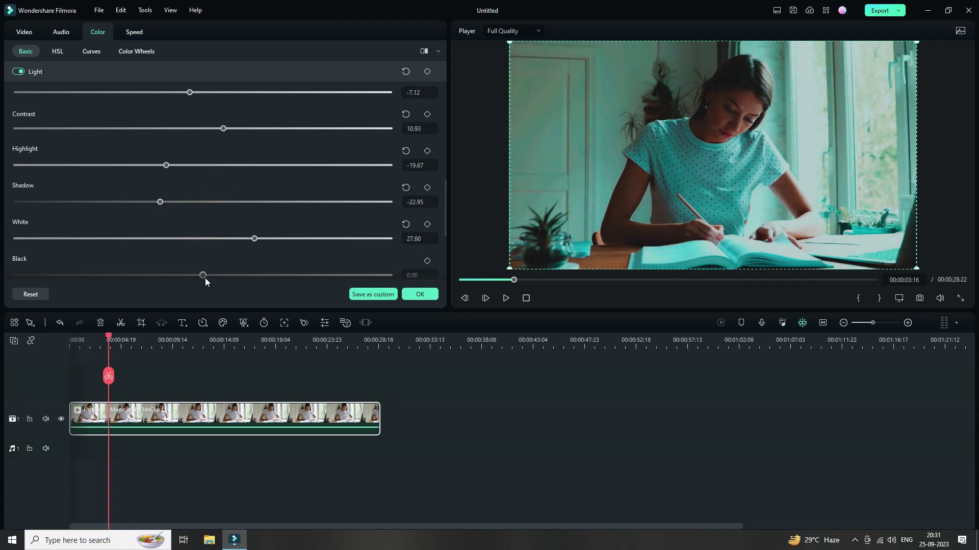
pyautogui.moveTo(203, 275); pyautogui.dragTo(171, 281)
pyautogui.click(421, 295)
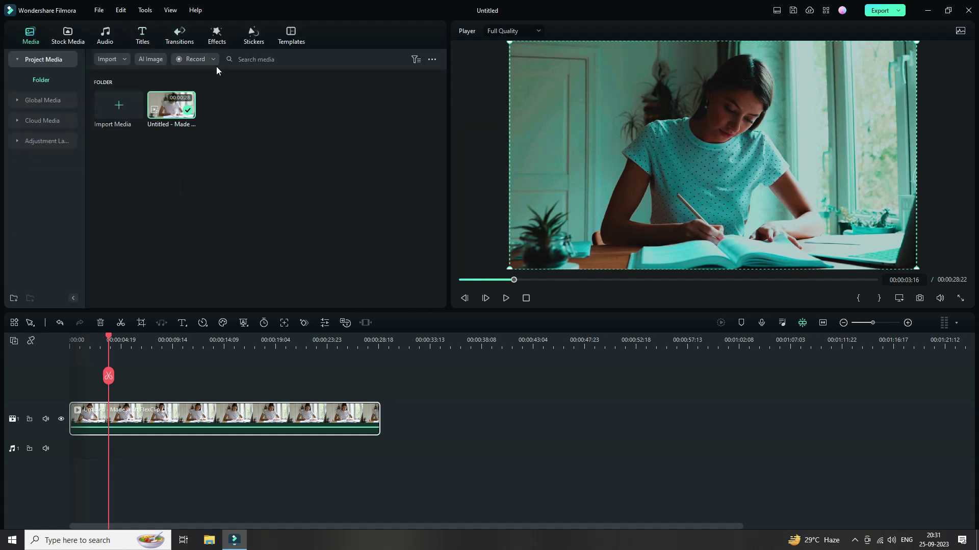
# Step: Show the Shadow category of the overlay effects, widening the category list
pyautogui.click(218, 38)
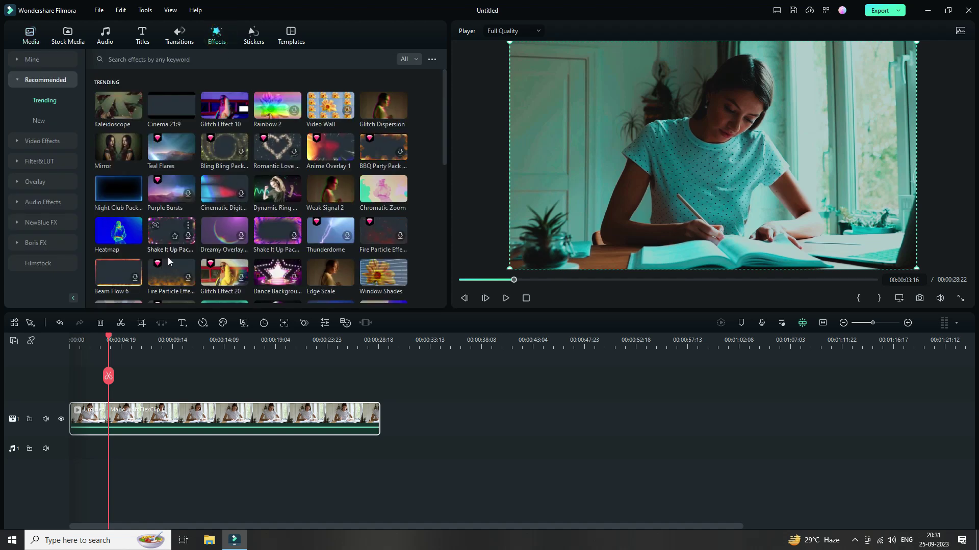
pyautogui.click(17, 182)
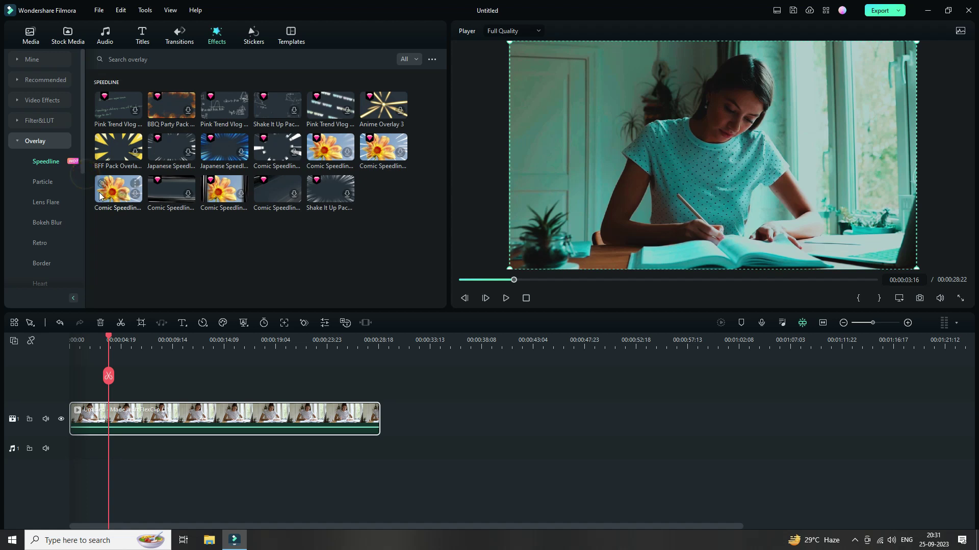
pyautogui.moveTo(84, 198); pyautogui.dragTo(136, 197)
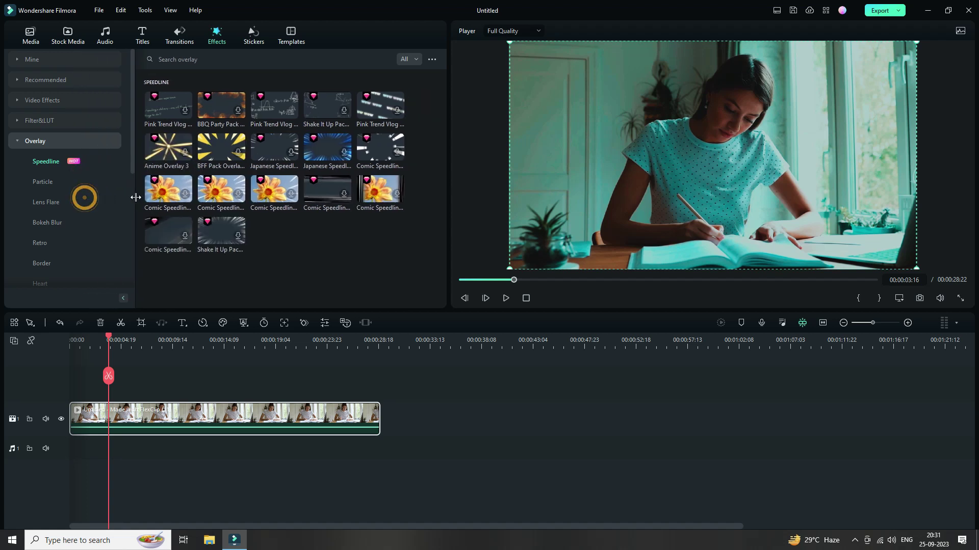
pyautogui.scroll(-3, 91, 216)
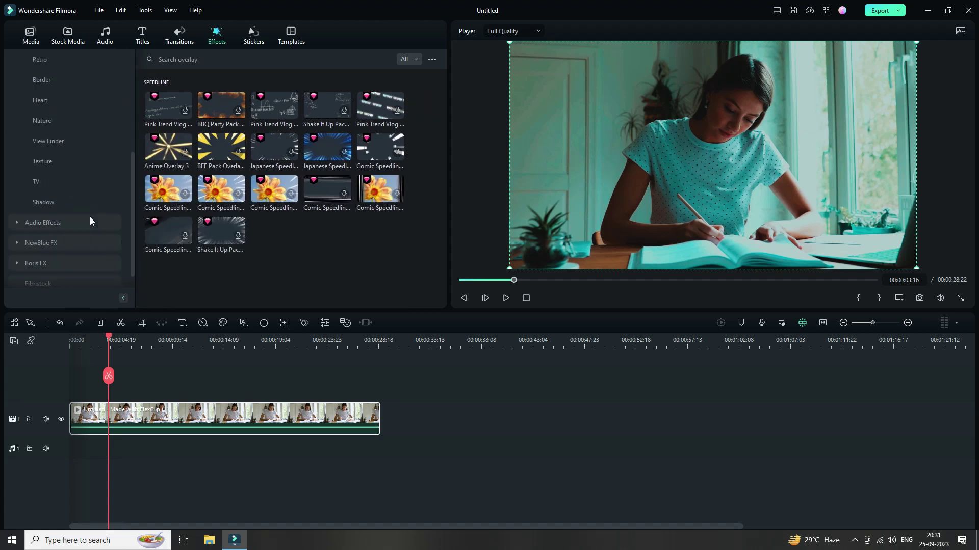
pyautogui.click(42, 202)
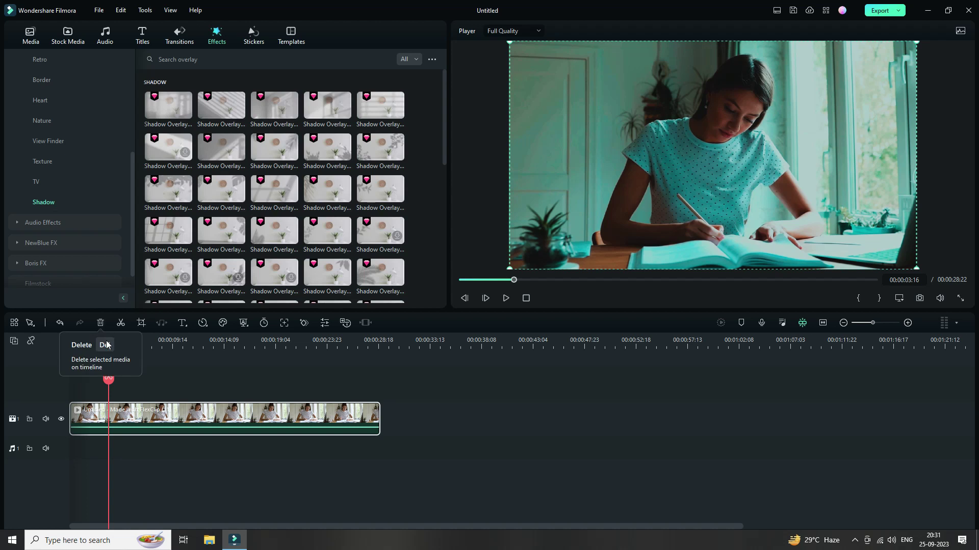
# Step: Return the playhead to the start, place Shadow Overlay 02 above the clip for its full length, and preview it
pyautogui.click(164, 377)
pyautogui.click(106, 341)
pyautogui.moveTo(106, 340); pyautogui.dragTo(55, 352)
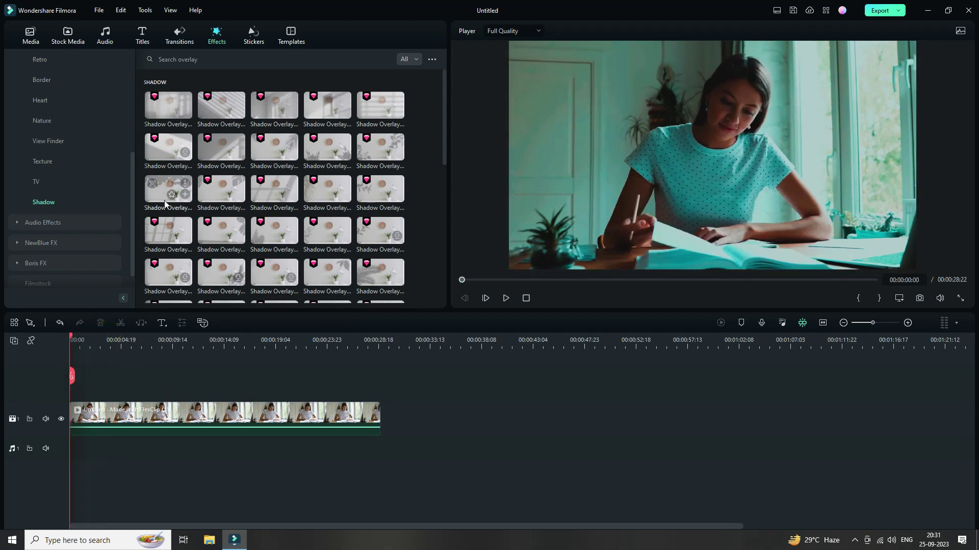
pyautogui.moveTo(159, 193); pyautogui.dragTo(380, 395)
pyautogui.click(506, 299)
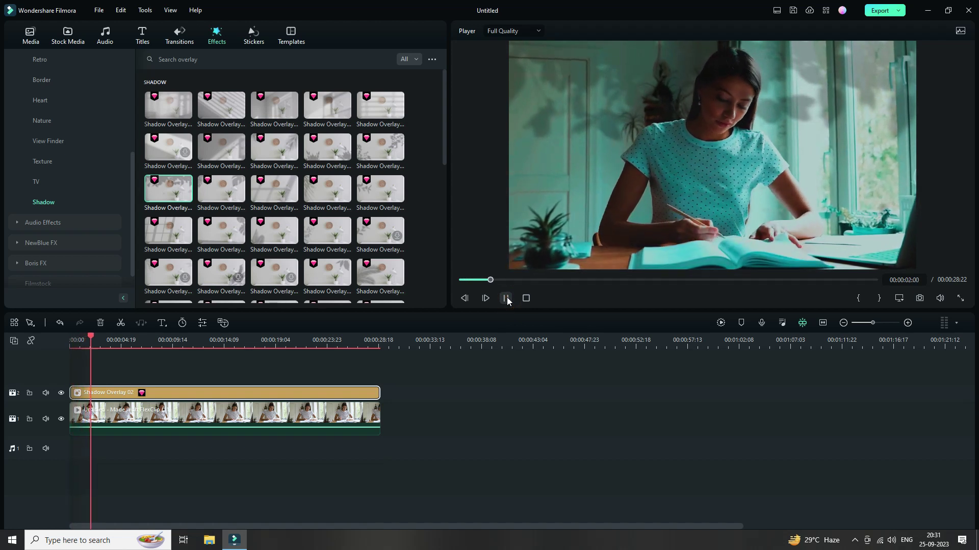
pyautogui.click(506, 299)
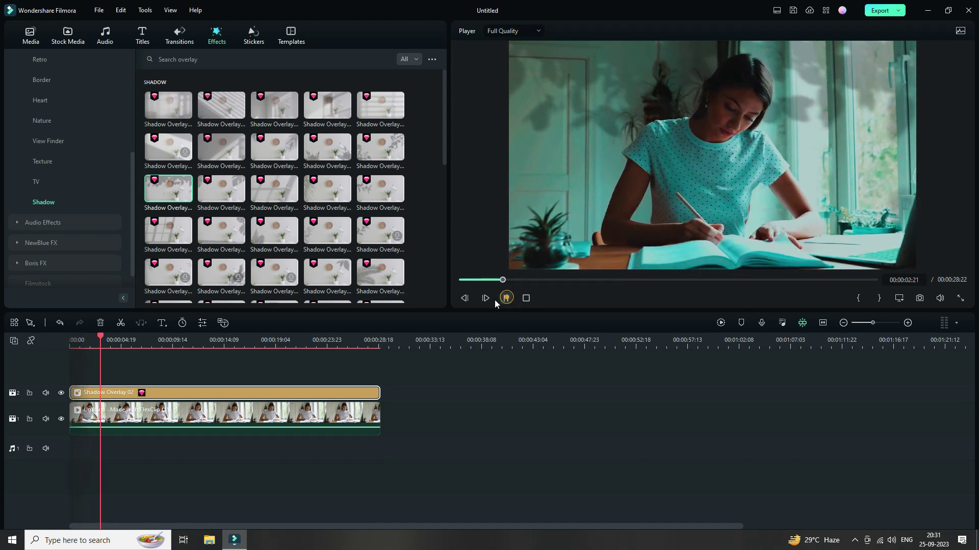
# Step: Compare the picture with the overlay track hidden and shown, play a little further, and delete Shadow Overlay 02
pyautogui.click(60, 393)
pyautogui.click(60, 393)
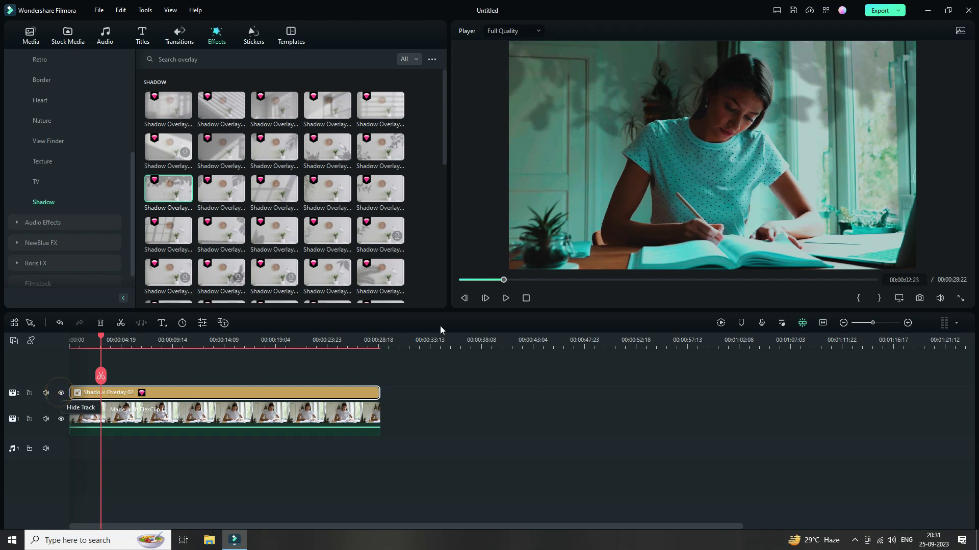
pyautogui.click(504, 298)
pyautogui.click(102, 323)
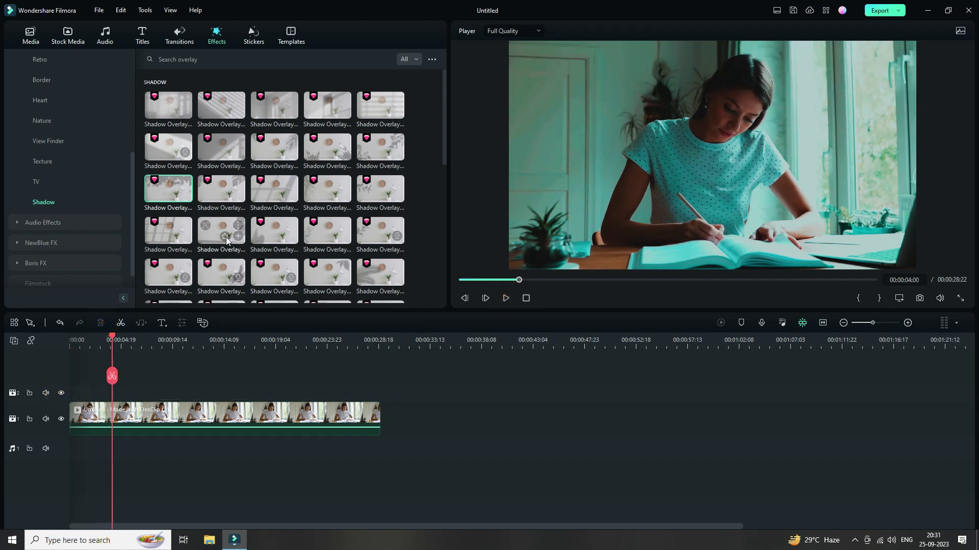
# Step: Add Shadow Overlay 48 above the clip from 00:00:04:00 to about 19 seconds, and preview it with its track hidden and shown
pyautogui.moveTo(220, 231); pyautogui.dragTo(277, 393)
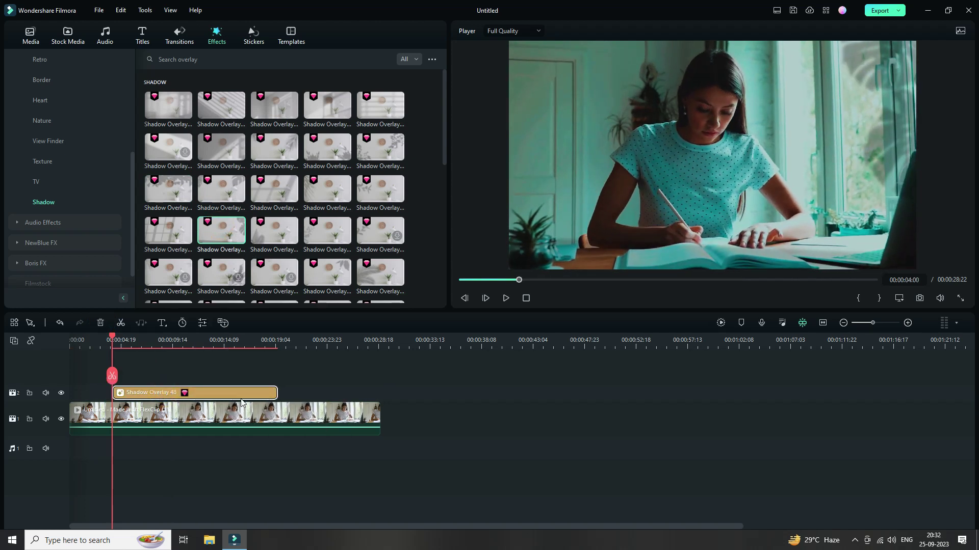
pyautogui.click(506, 298)
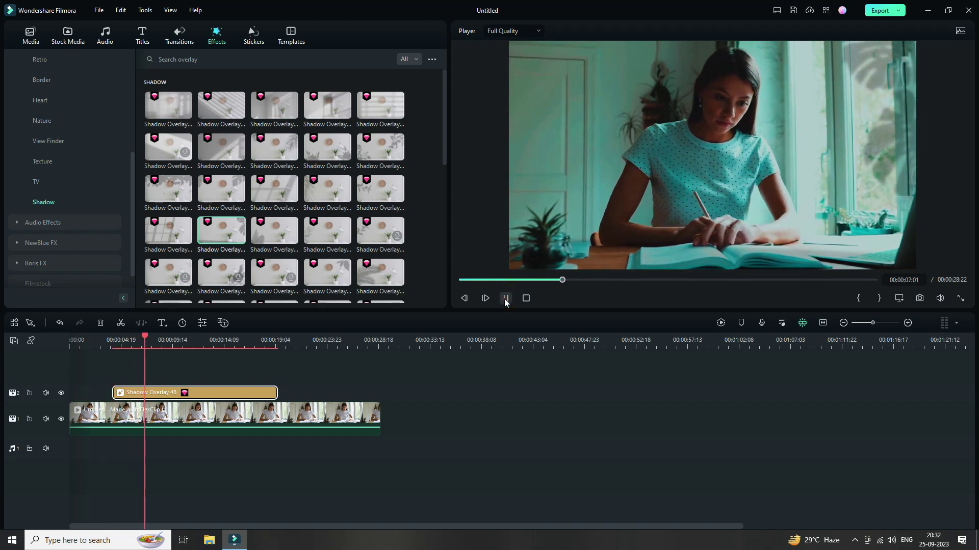
pyautogui.click(506, 300)
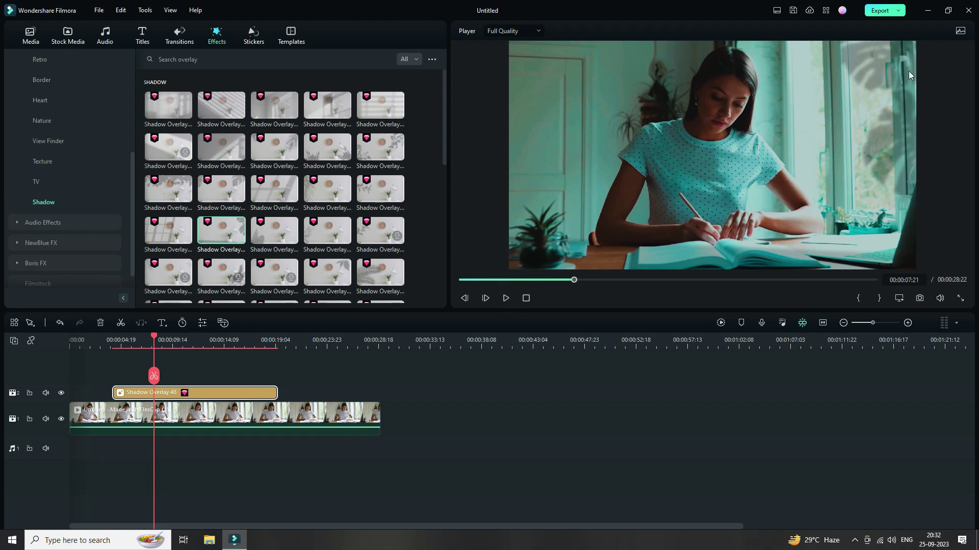
pyautogui.click(61, 394)
pyautogui.click(61, 394)
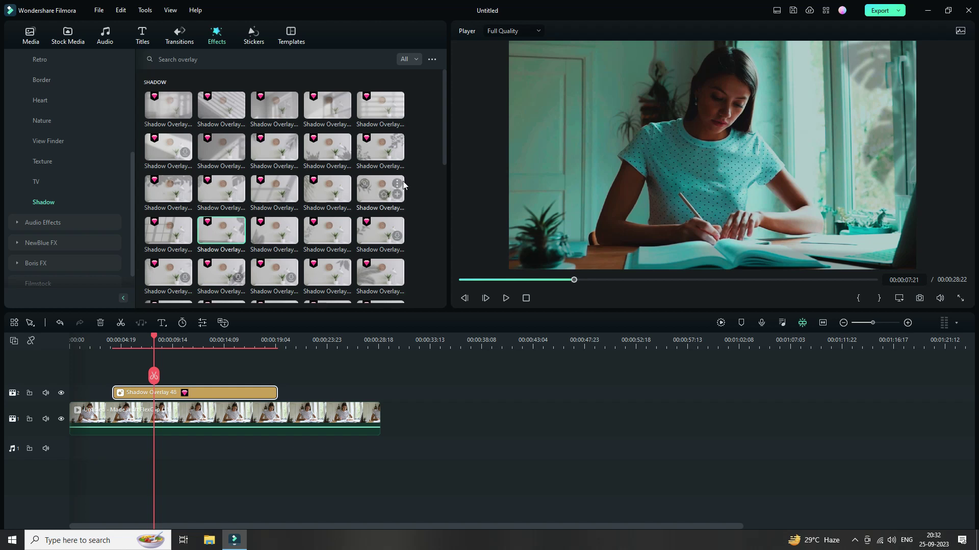
# Step: Stack Shadow Overlay 46 on a new track above Shadow Overlay 48, and preview it with its track hidden and shown
pyautogui.moveTo(372, 193); pyautogui.dragTo(277, 395)
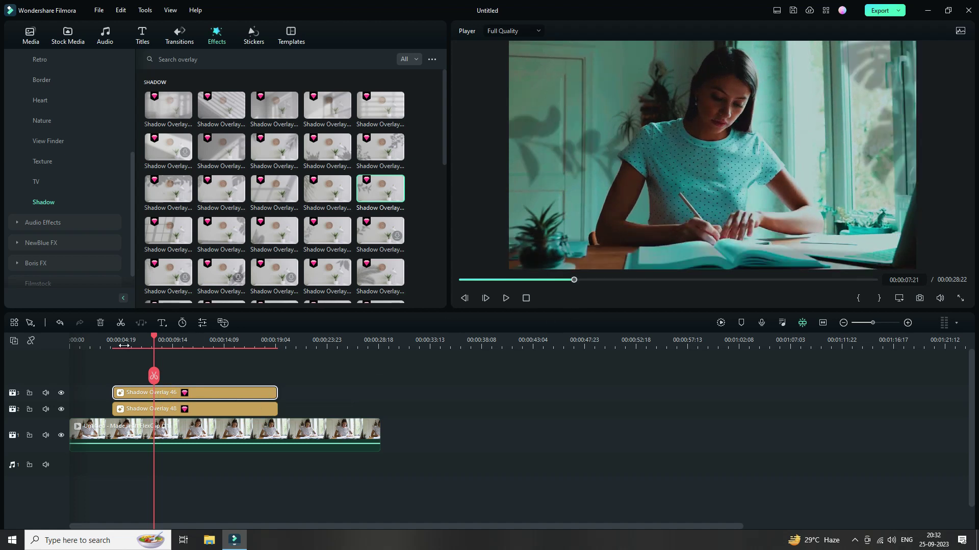
pyautogui.click(124, 346)
pyautogui.click(507, 298)
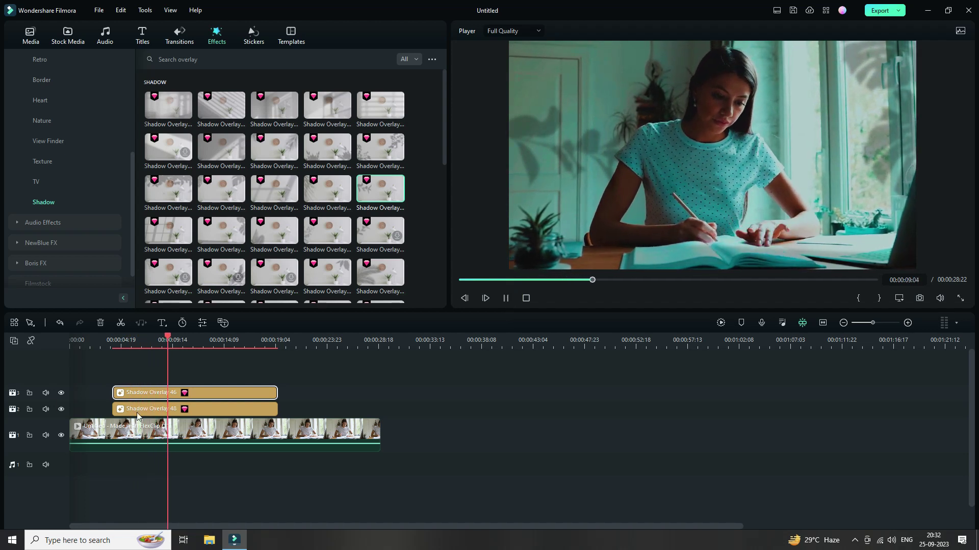
pyautogui.click(61, 393)
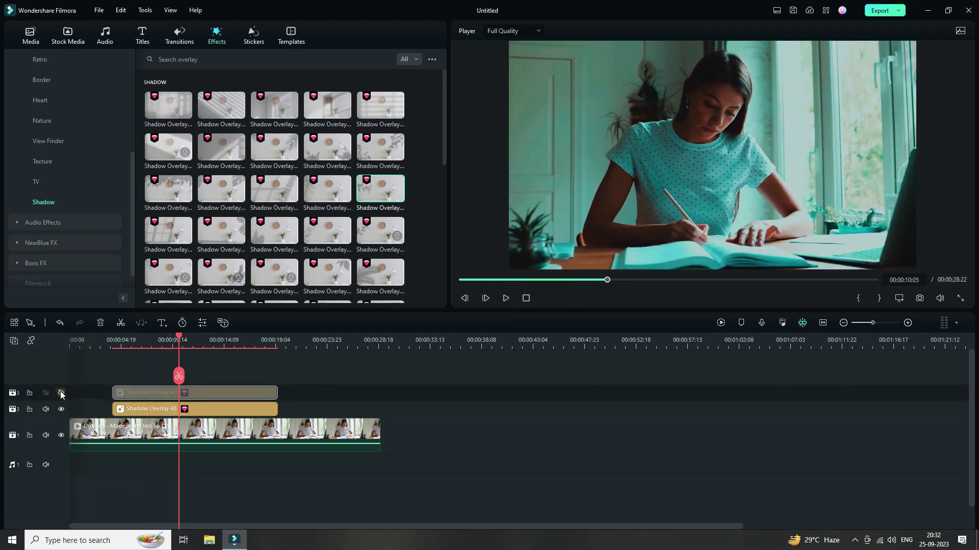
pyautogui.click(61, 393)
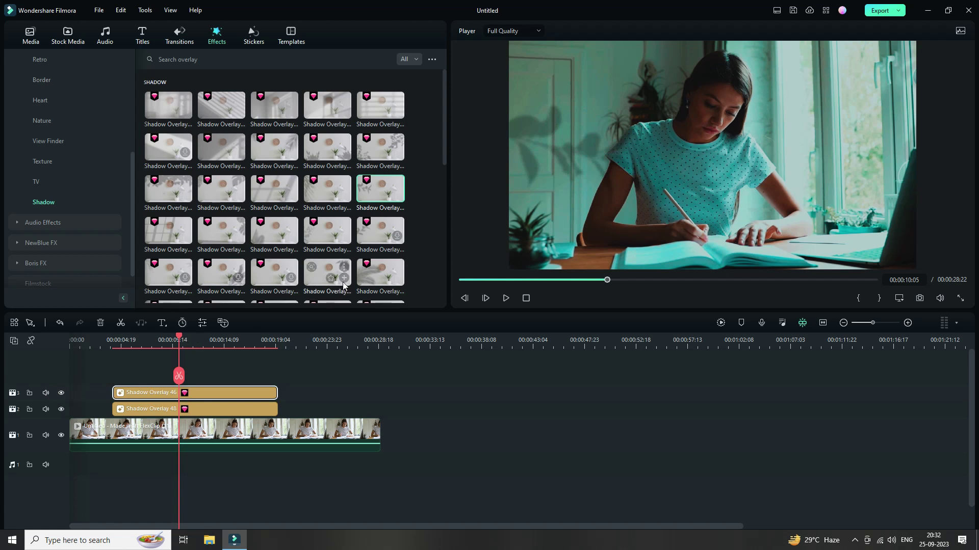
# Step: Stack Shadow Overlay 55 on a new track above the other two overlays and scrub the playhead to 00:00:12:07
pyautogui.scroll(-2, 329, 268)
pyautogui.moveTo(322, 204); pyautogui.dragTo(277, 393)
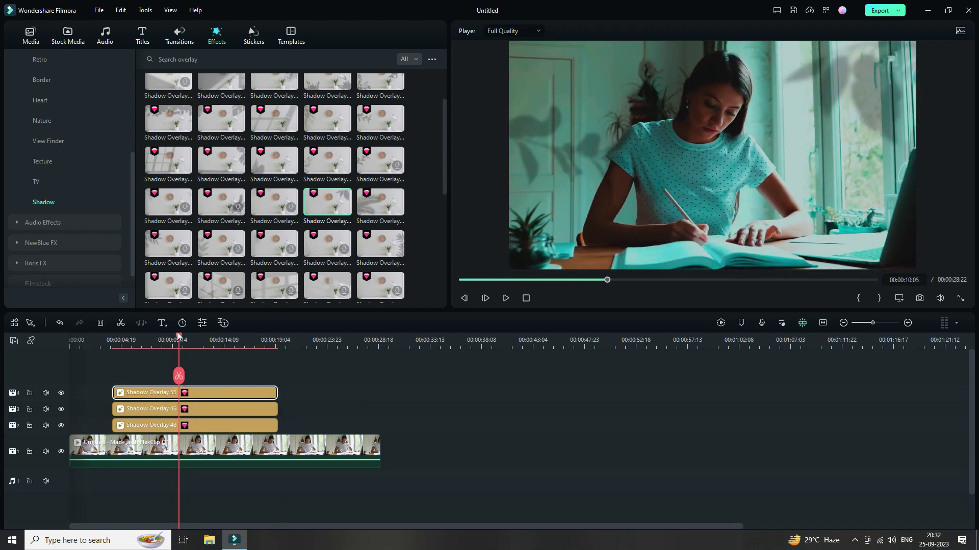
pyautogui.moveTo(179, 341); pyautogui.dragTo(203, 390)
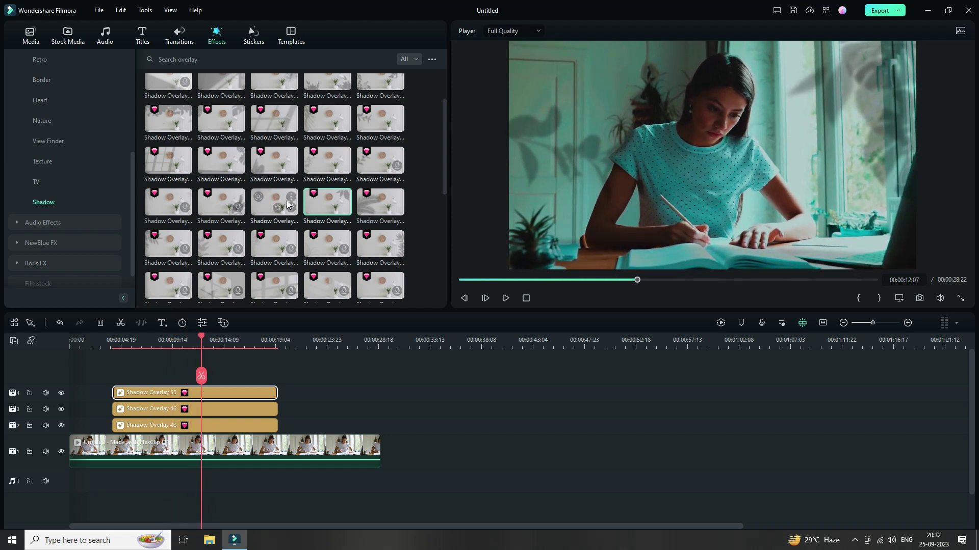
# Step: Try Shadow Overlay 44 on a new track above the other overlays, check it at 00:00:11:06, and delete it
pyautogui.moveTo(313, 124); pyautogui.dragTo(278, 393)
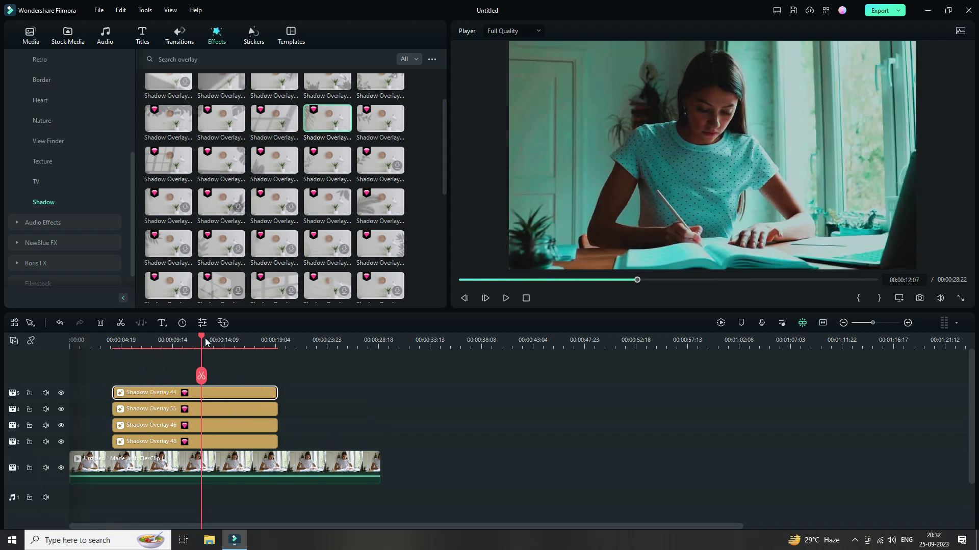
pyautogui.moveTo(205, 342); pyautogui.dragTo(191, 378)
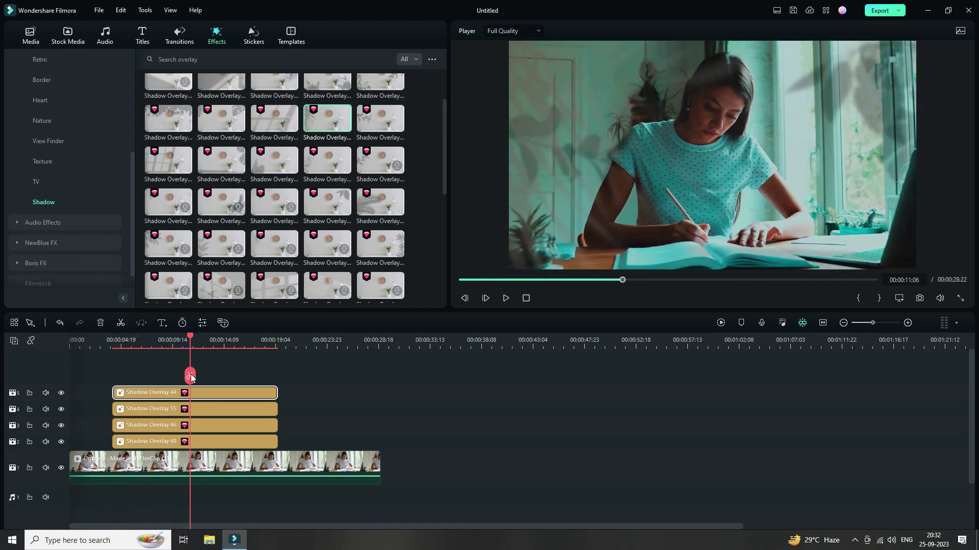
pyautogui.click(104, 325)
# Step: Delete Shadow Overlay 46 and Shadow Overlay 48, and move Shadow Overlay 55 down one track
pyautogui.click(140, 422)
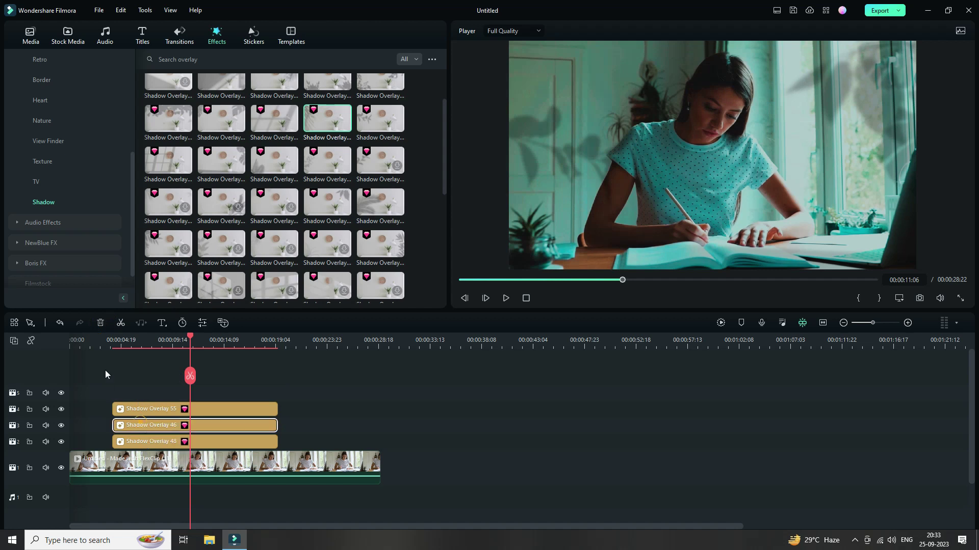
pyautogui.click(101, 324)
pyautogui.click(159, 440)
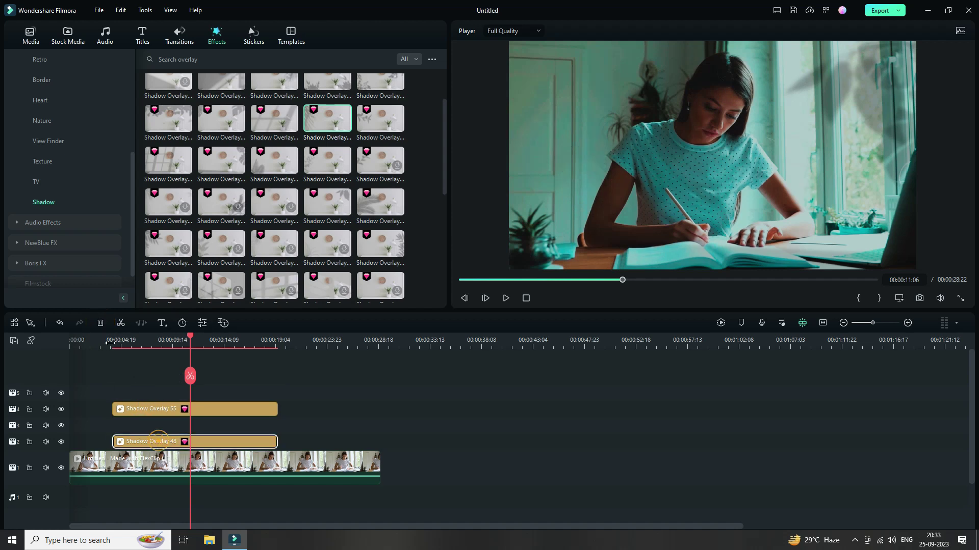
pyautogui.click(101, 323)
pyautogui.moveTo(167, 407)
pyautogui.mouseDown()
pyautogui.moveTo(166, 433)
pyautogui.moveTo(166, 425)
pyautogui.mouseUp()
# Step: Add a leaf-patterned shadow overlay on the track above Shadow Overlay 55 and extend both its ends to match that overlay's span
pyautogui.scroll(-8, 260, 285)
pyautogui.scroll(8, 319, 230)
pyautogui.moveTo(371, 151); pyautogui.dragTo(230, 413)
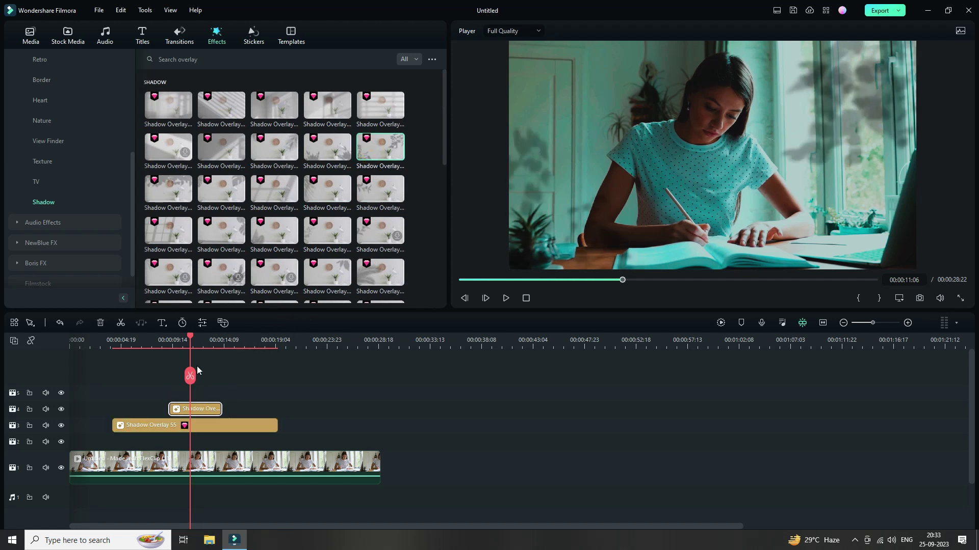
pyautogui.click(185, 341)
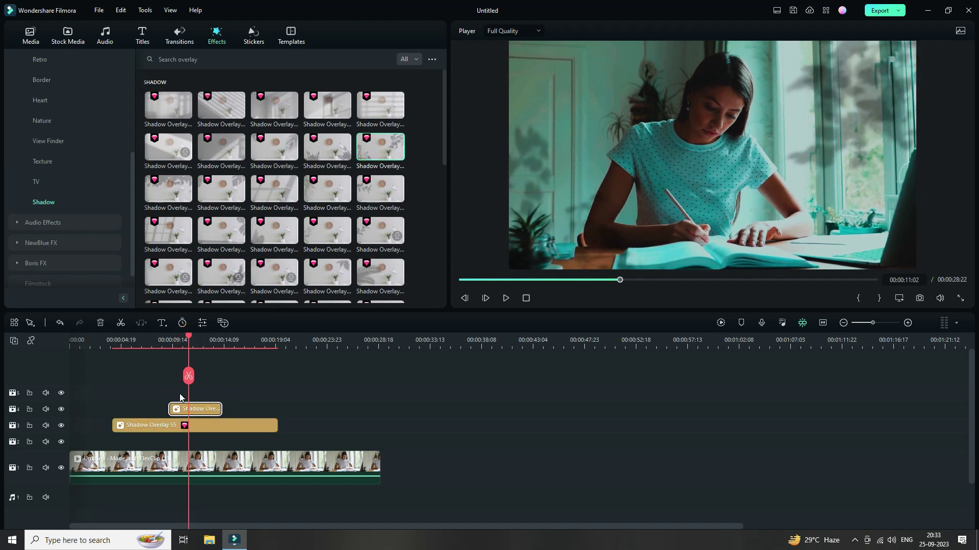
pyautogui.moveTo(170, 407); pyautogui.dragTo(113, 410)
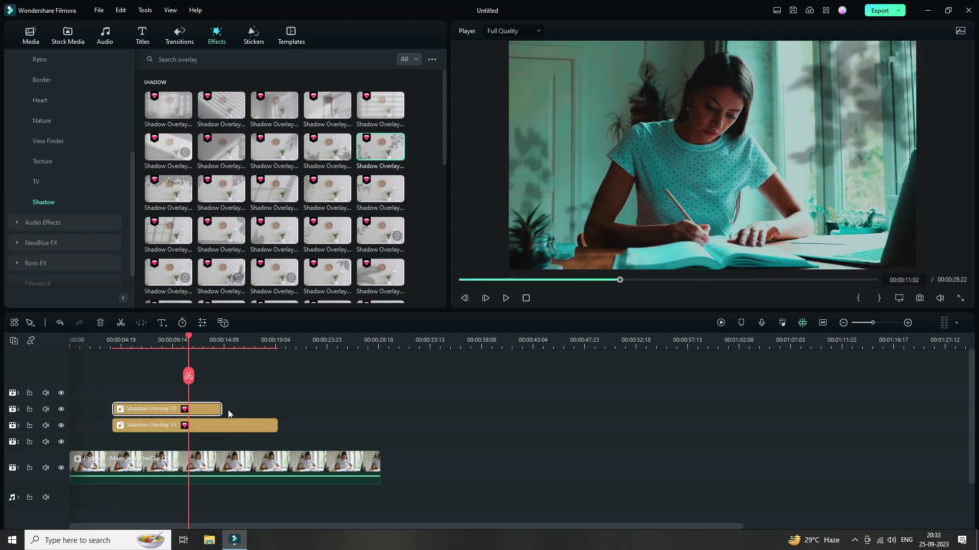
pyautogui.moveTo(221, 409); pyautogui.dragTo(277, 410)
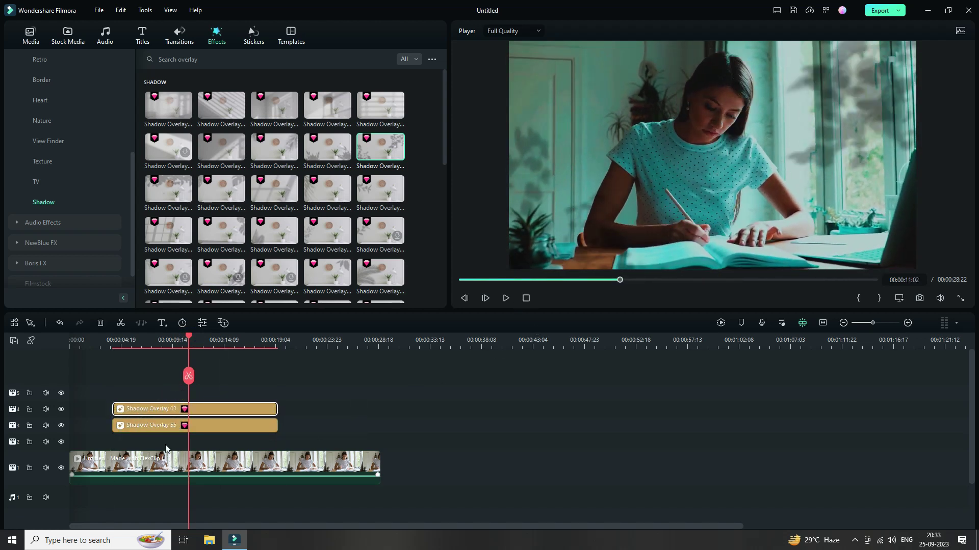
# Step: Play the video from 00:00:03:19, just before the overlays start, to preview the combined shadows
pyautogui.click(109, 340)
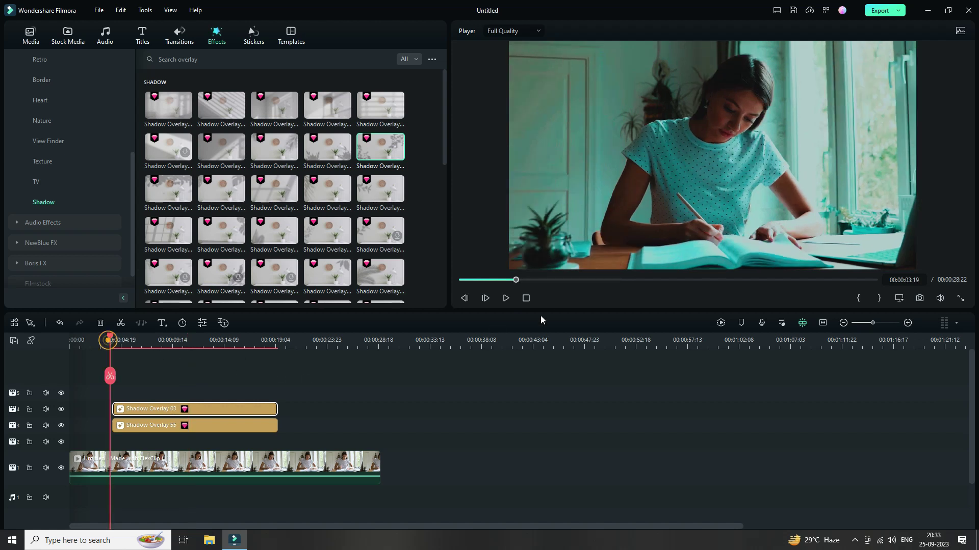
pyautogui.click(506, 299)
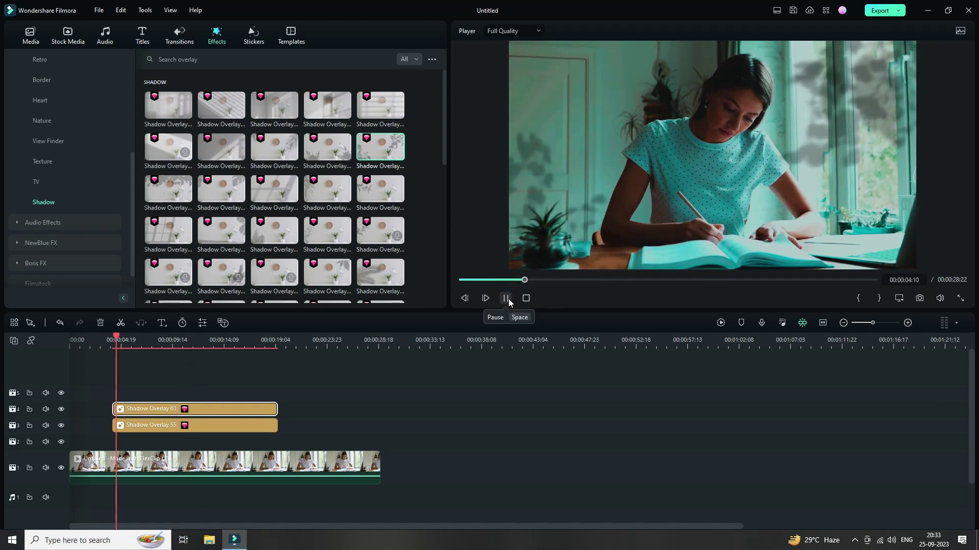